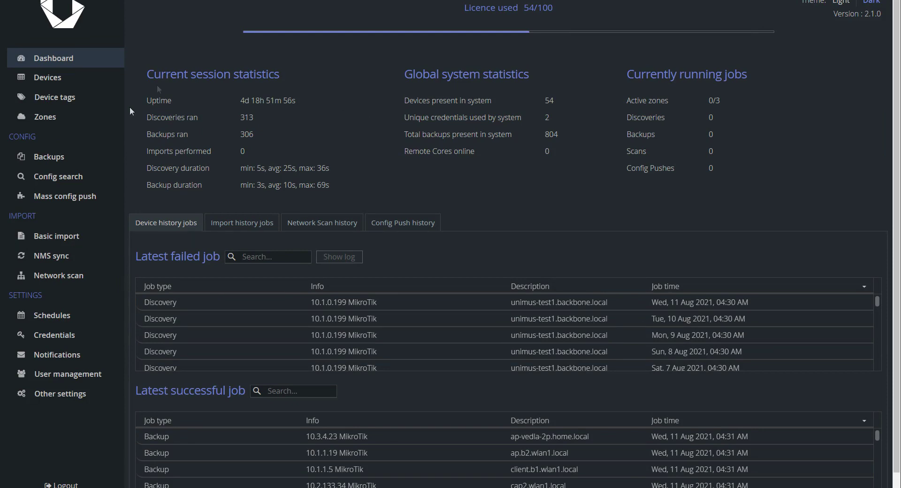
- Open the Backups filter Configuration and expand, then collapse, the Deleted data filters section
{"action": "left_click", "coordinate": [57, 156]}
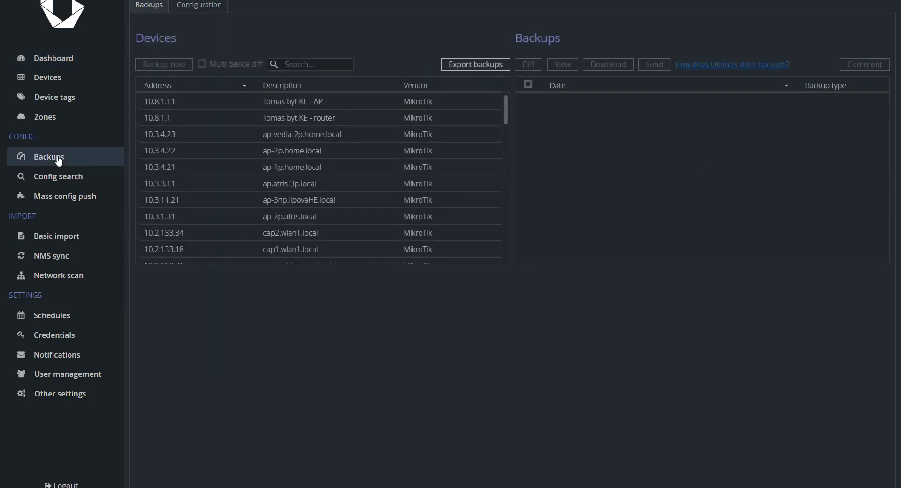
{"action": "left_click", "coordinate": [205, 9]}
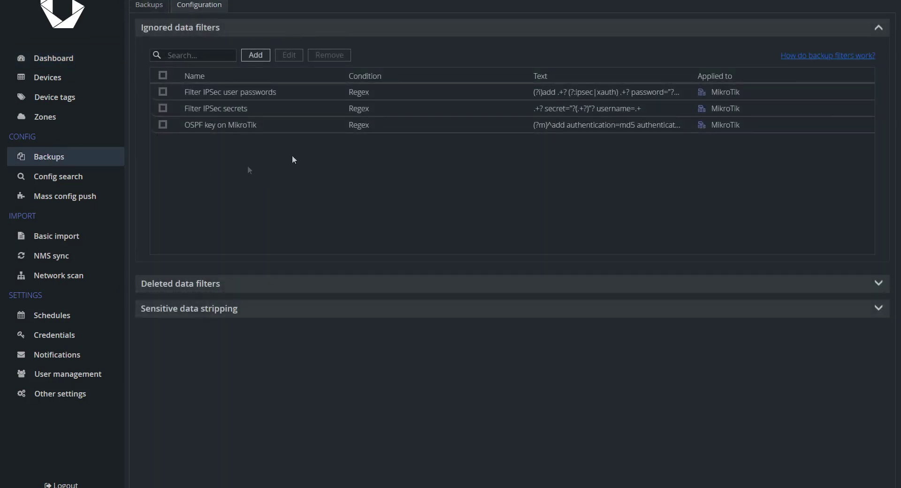
{"action": "left_click", "coordinate": [202, 283]}
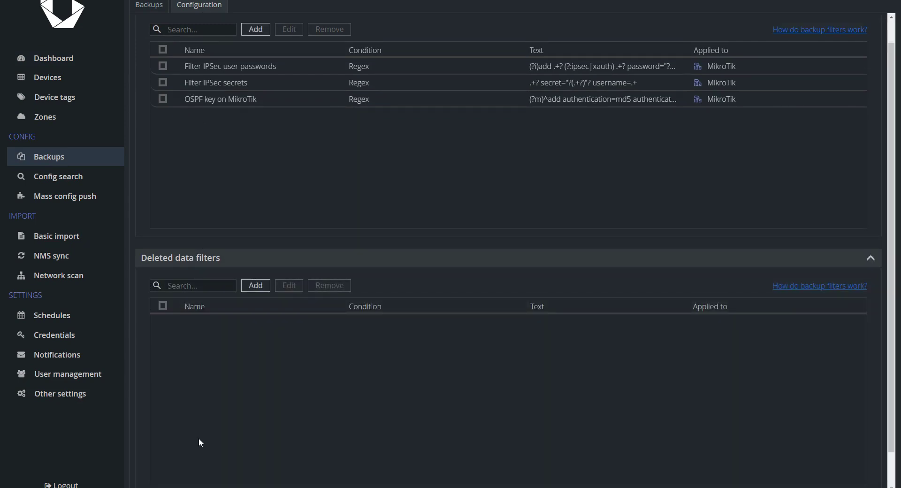
{"action": "left_click", "coordinate": [236, 261]}
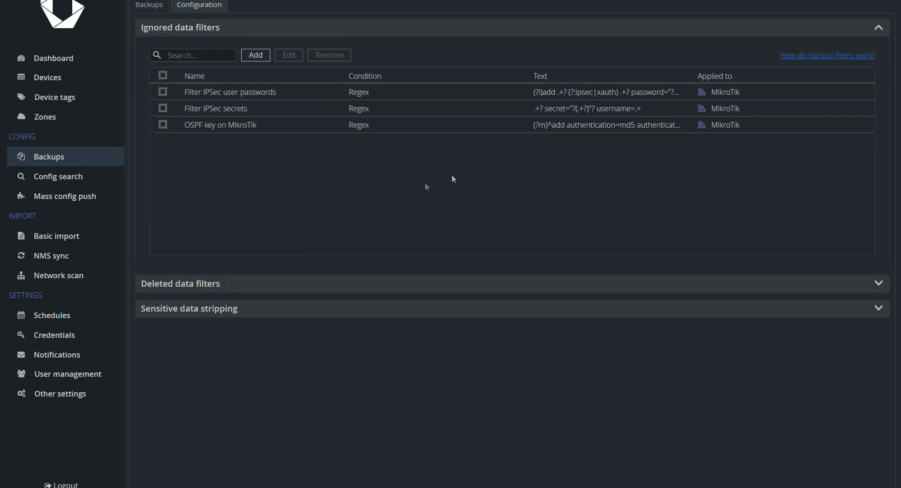
- Inspect the Filter IPSec user passwords regex without changes, then return to the Backups list
{"action": "left_click", "coordinate": [608, 93]}
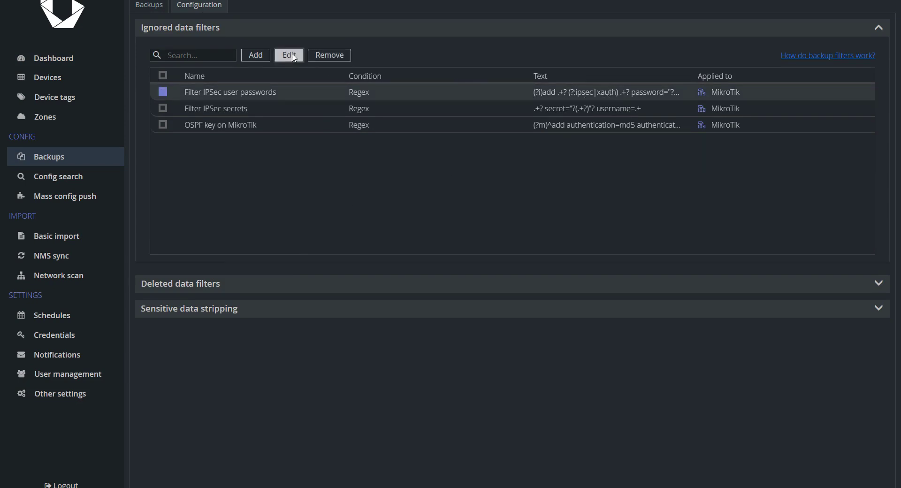
{"action": "left_click", "coordinate": [290, 55]}
{"action": "left_click_drag", "start_coordinate": [560, 217], "coordinate": [396, 212]}
{"action": "left_click", "coordinate": [489, 225]}
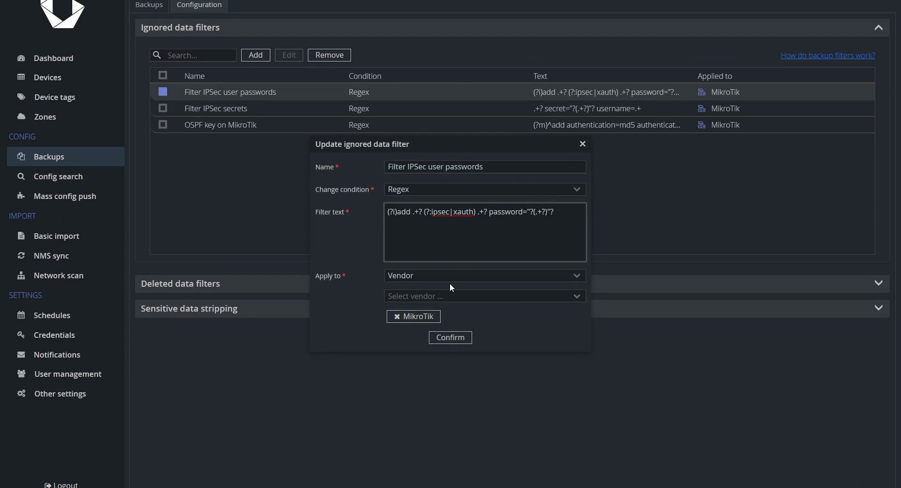
{"action": "left_click", "coordinate": [582, 144]}
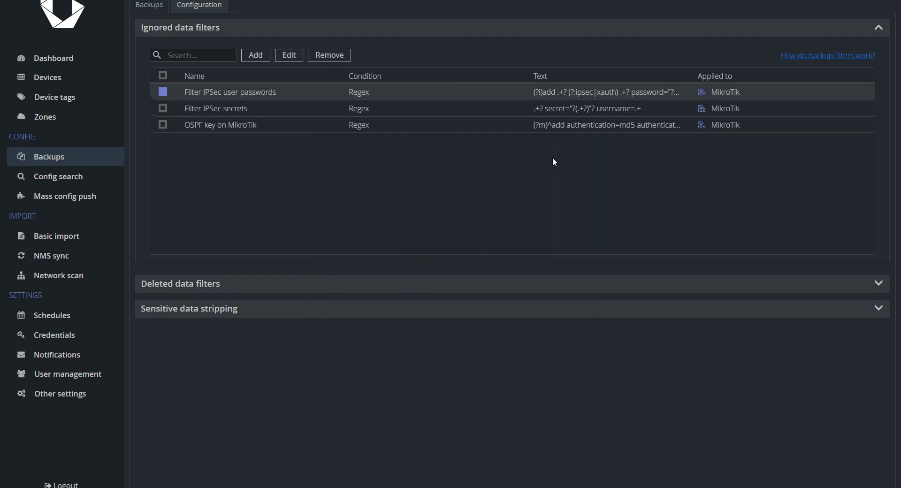
{"action": "left_click", "coordinate": [149, 5]}
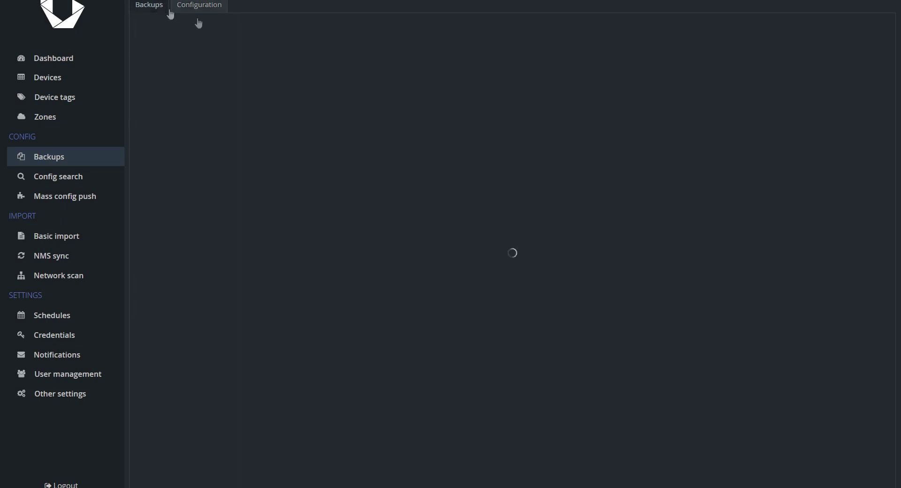
- Search devices for 'netcore' and show the backups of router.netcore-ke.local
{"action": "left_click", "coordinate": [325, 65]}
{"action": "type", "text": "netcore"}
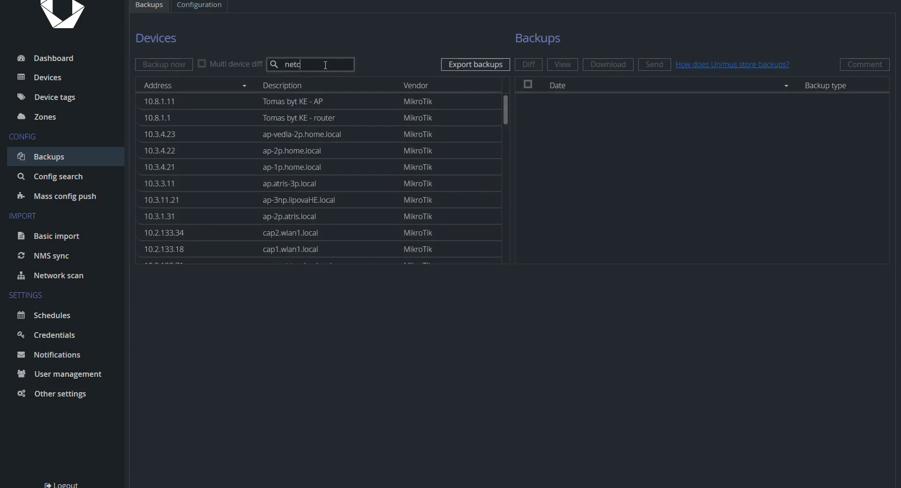
{"action": "left_click", "coordinate": [288, 107]}
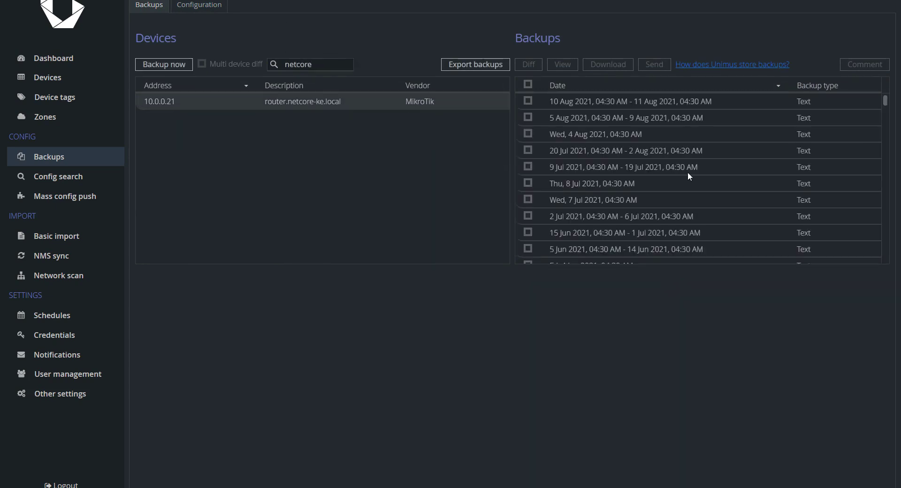
{"action": "scroll", "coordinate": [682, 167], "scroll_direction": "down", "scroll_amount": 5}
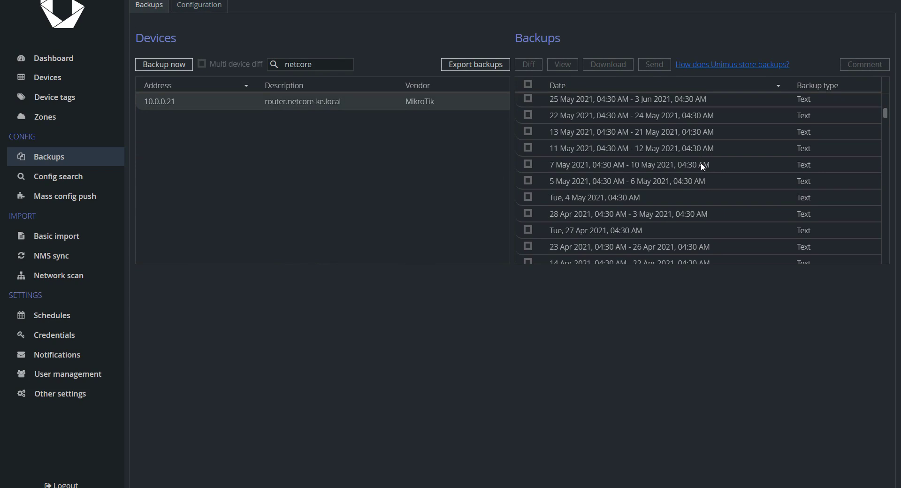
- Diff the 11 May and 13 May backups and highlight the filtered password and secret
{"action": "left_click", "coordinate": [584, 147]}
{"action": "left_click", "coordinate": [529, 131]}
{"action": "left_click", "coordinate": [529, 64]}
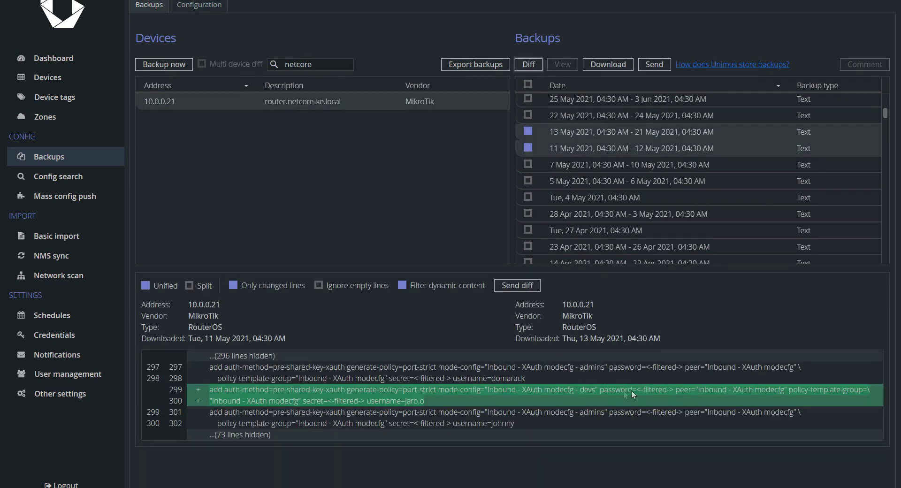
{"action": "left_click_drag", "start_coordinate": [598, 390], "coordinate": [626, 390]}
{"action": "left_click_drag", "start_coordinate": [301, 401], "coordinate": [362, 405]}
- Browse a new ignored-data filter's Change condition and Apply to options, discard it, and go to NMS sync
{"action": "left_click", "coordinate": [209, 9]}
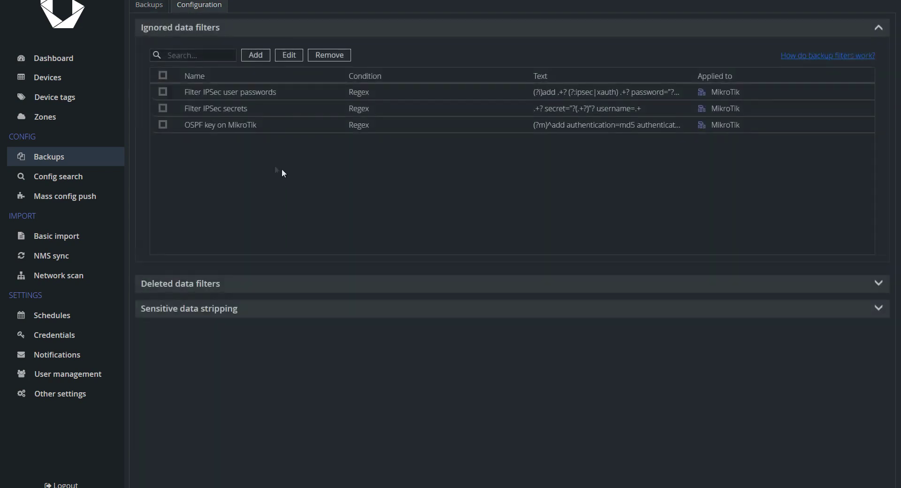
{"action": "left_click", "coordinate": [257, 55]}
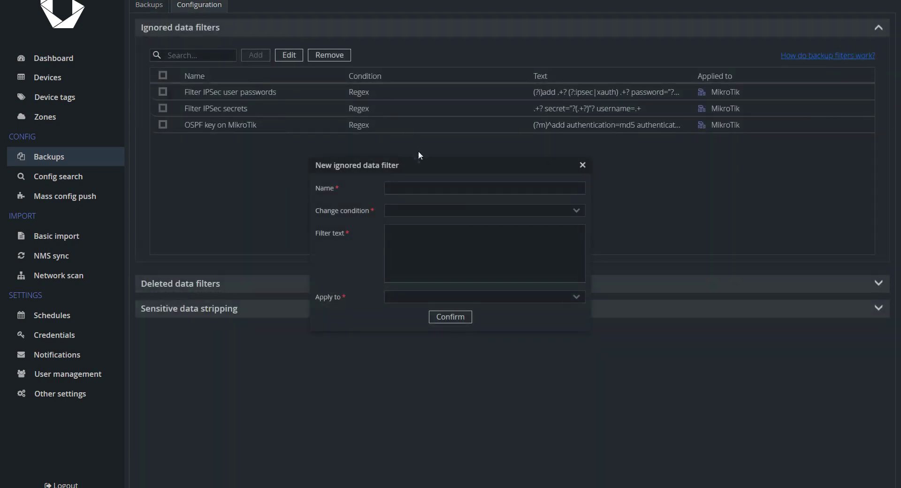
{"action": "left_click", "coordinate": [578, 213]}
{"action": "left_click", "coordinate": [521, 269]}
{"action": "left_click", "coordinate": [571, 296]}
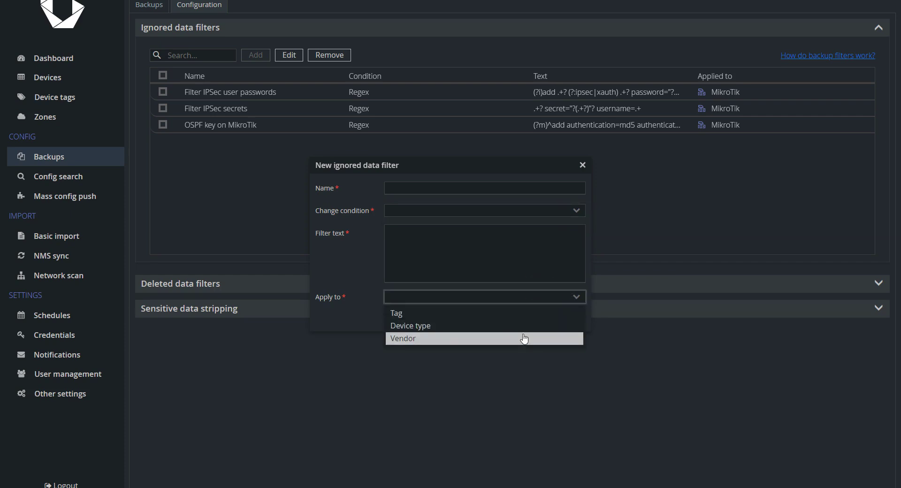
{"action": "left_click", "coordinate": [509, 256]}
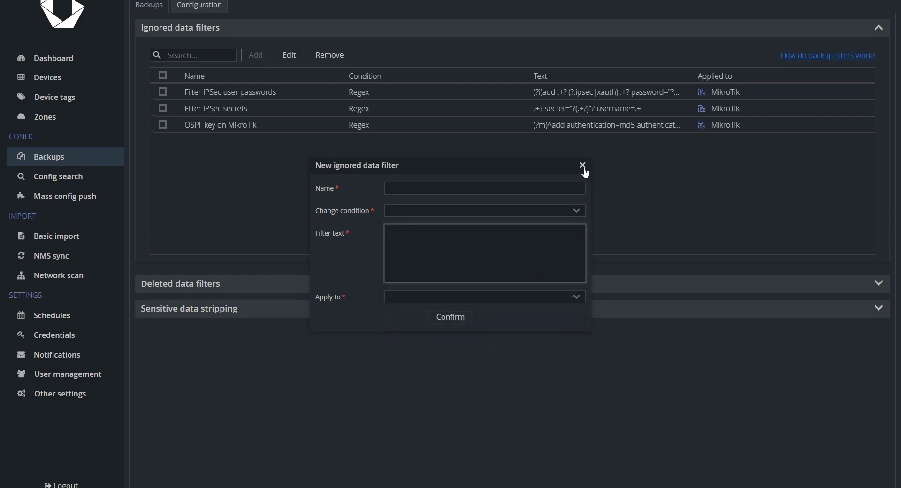
{"action": "left_click", "coordinate": [583, 166]}
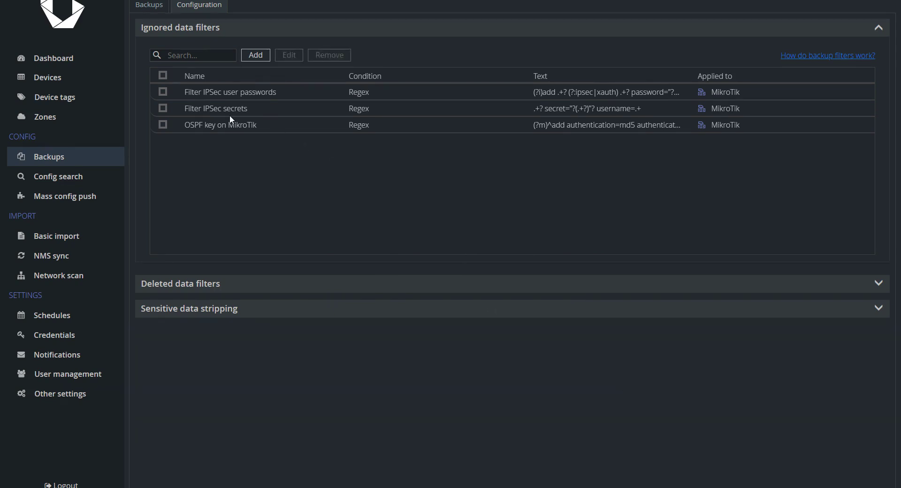
{"action": "left_click", "coordinate": [51, 258]}
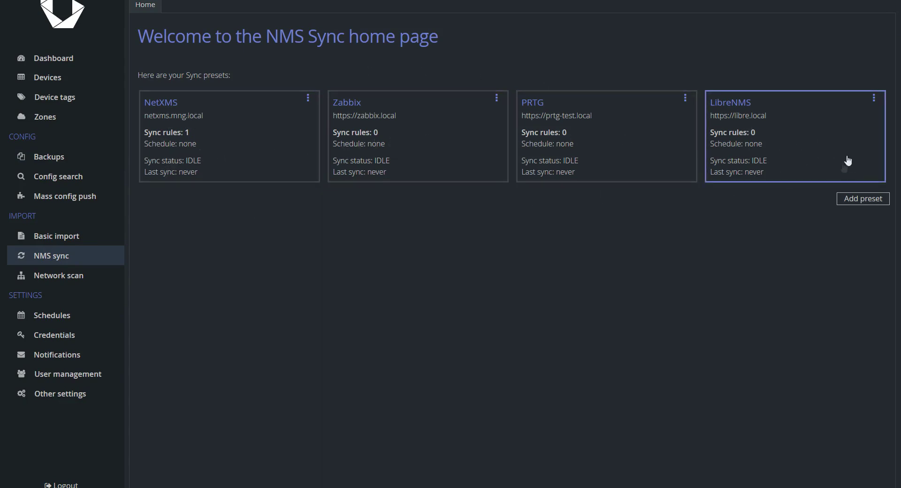
{"action": "left_click", "coordinate": [406, 141]}
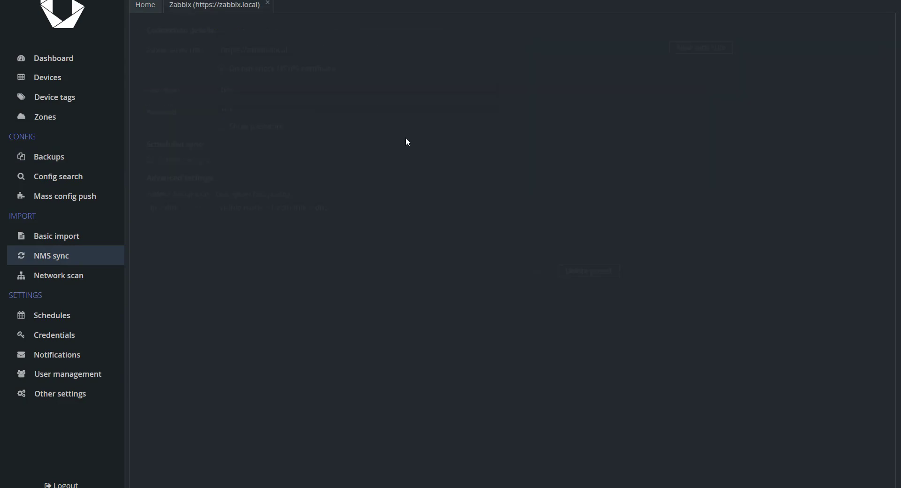
{"action": "left_click", "coordinate": [267, 4]}
{"action": "left_click", "coordinate": [598, 154]}
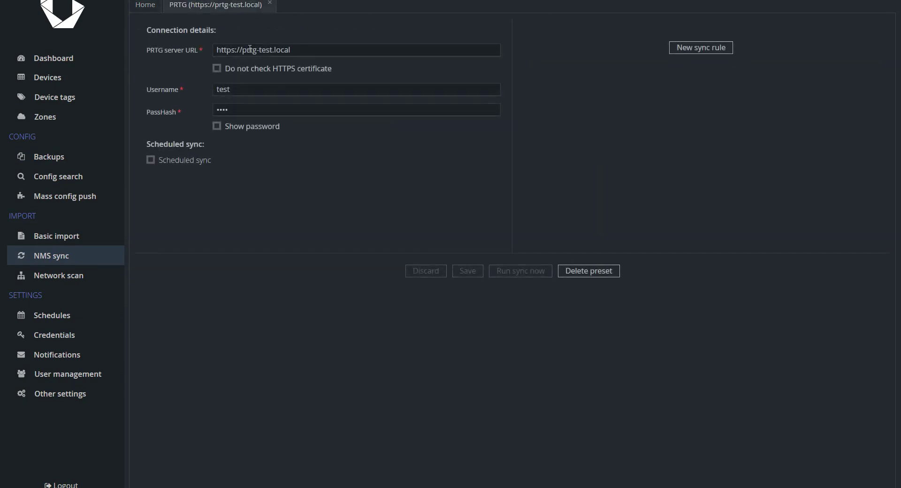
{"action": "left_click", "coordinate": [270, 3]}
{"action": "left_click", "coordinate": [712, 201]}
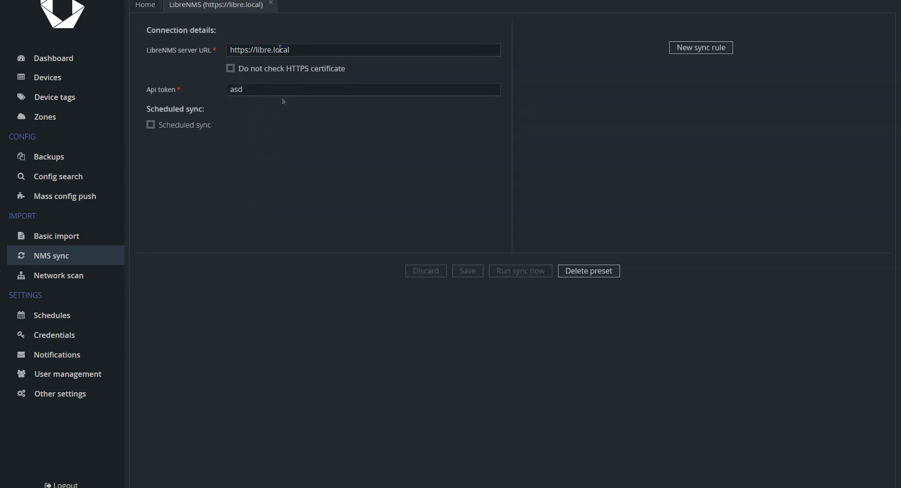
{"action": "left_click", "coordinate": [271, 3]}
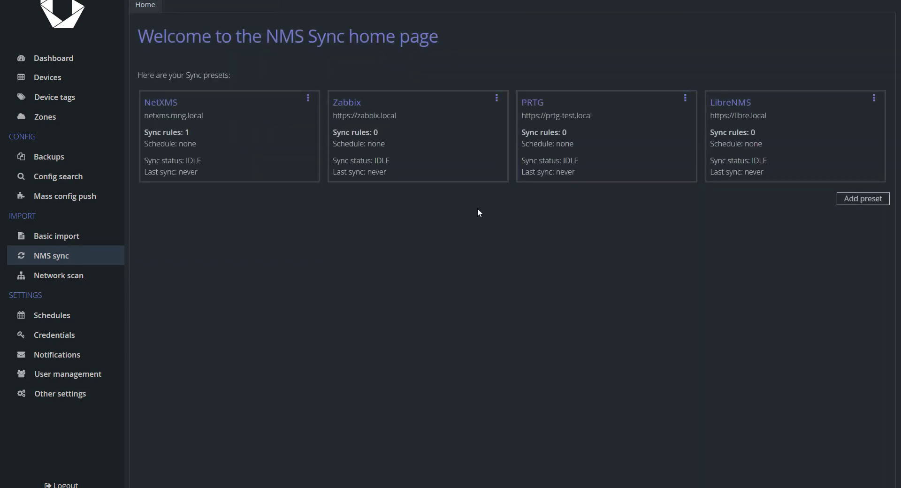
- Start a new NMS sync preset with PRTG as the NMS type
{"action": "left_click", "coordinate": [868, 199]}
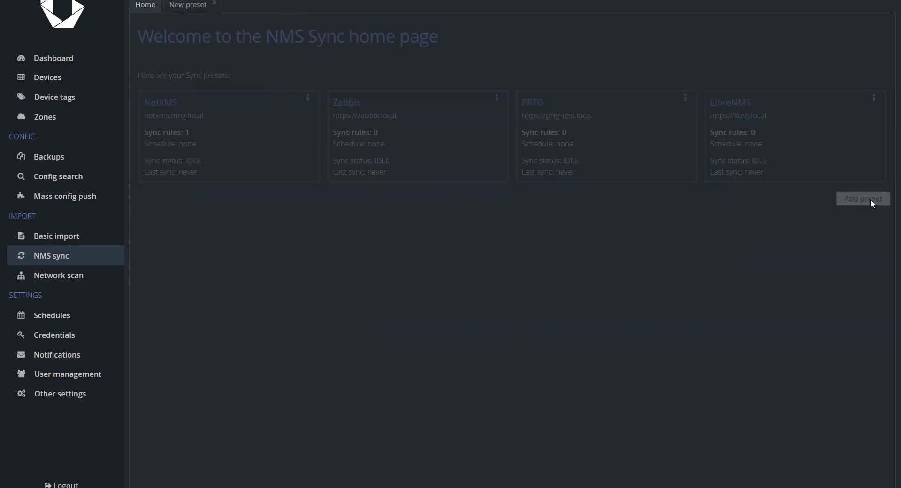
{"action": "left_click", "coordinate": [272, 89]}
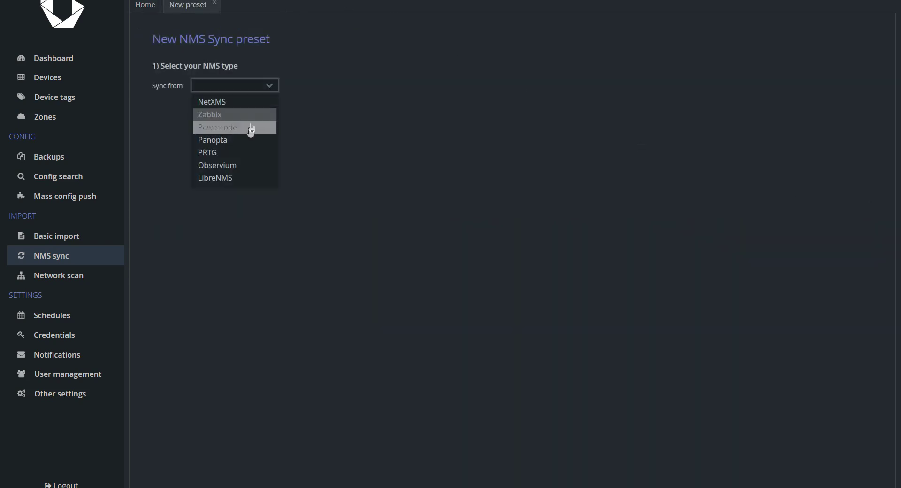
{"action": "left_click", "coordinate": [243, 156]}
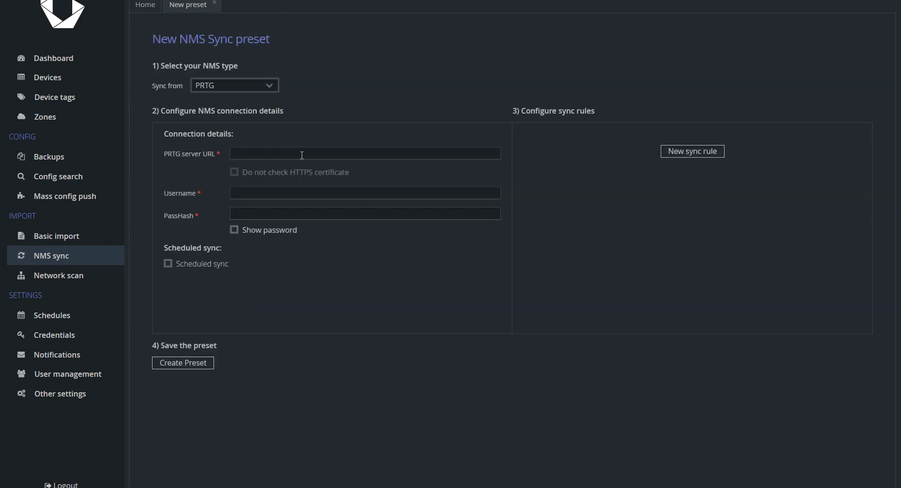
{"action": "left_click", "coordinate": [687, 152]}
{"action": "type", "text": "$t"}
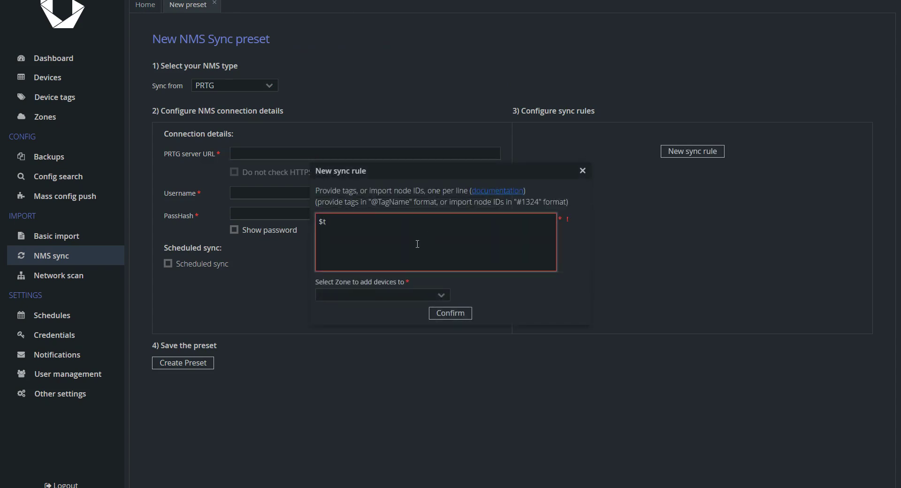
{"action": "key", "text": "ctrl+a"}
{"action": "type", "text": "#test1"}
{"action": "left_click", "coordinate": [446, 296]}
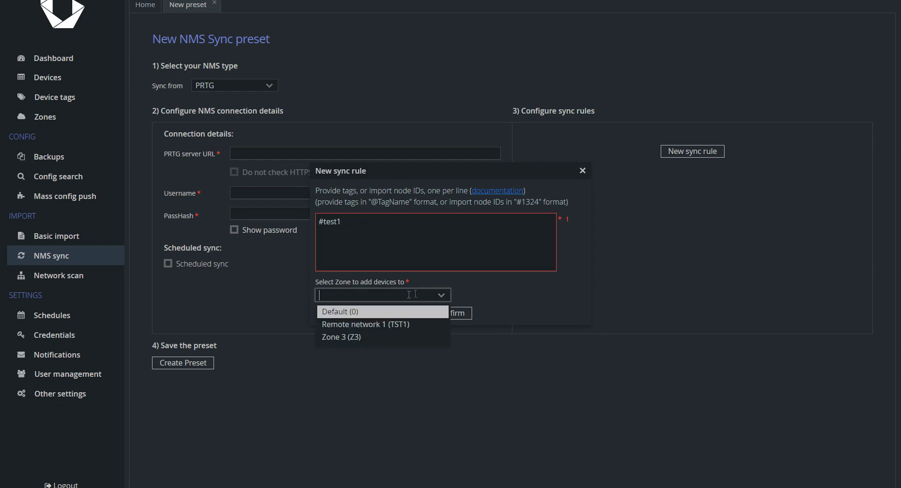
{"action": "left_click", "coordinate": [376, 328]}
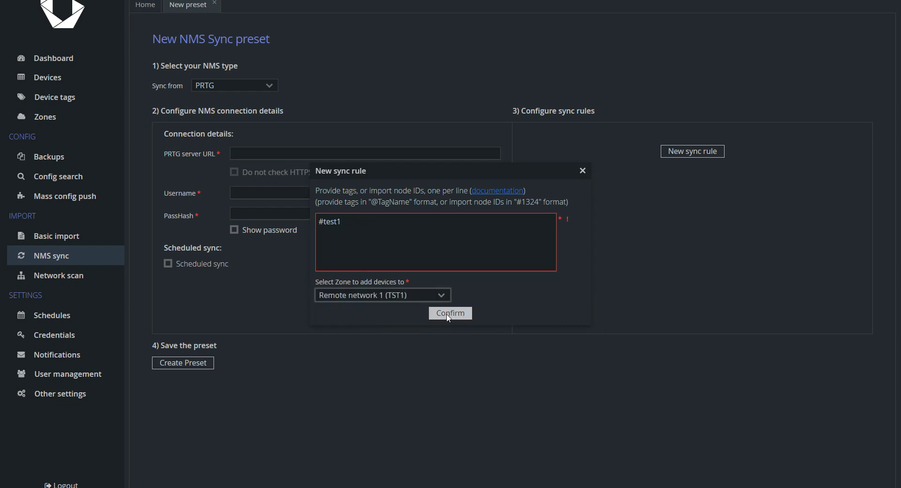
{"action": "left_click", "coordinate": [385, 249]}
{"action": "key", "text": "Delete"}
{"action": "type", "text": "@"}
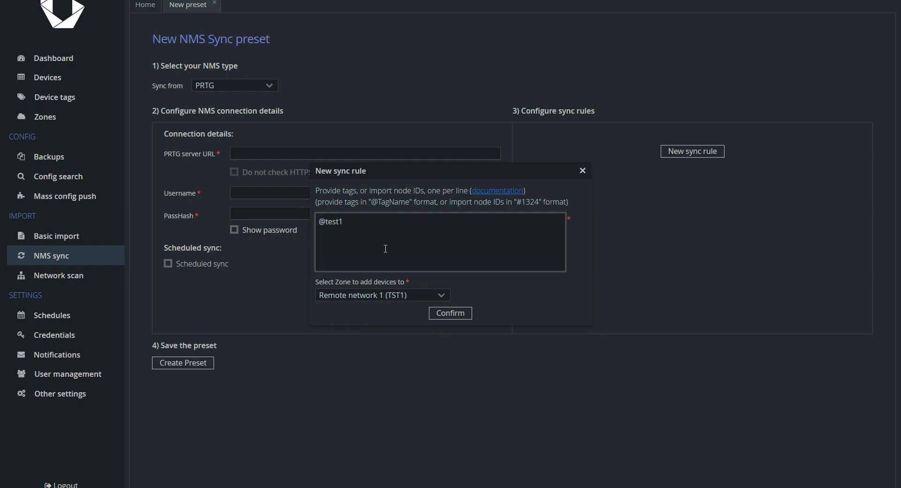
{"action": "left_click", "coordinate": [452, 314]}
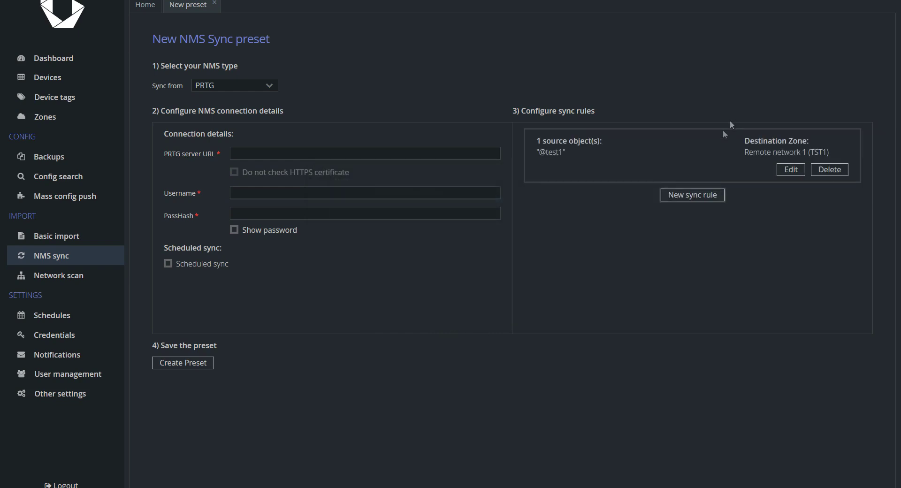
- Add a second sync rule mapping #1234 to Zone 3, then discard the preset draft
{"action": "left_click", "coordinate": [721, 195]}
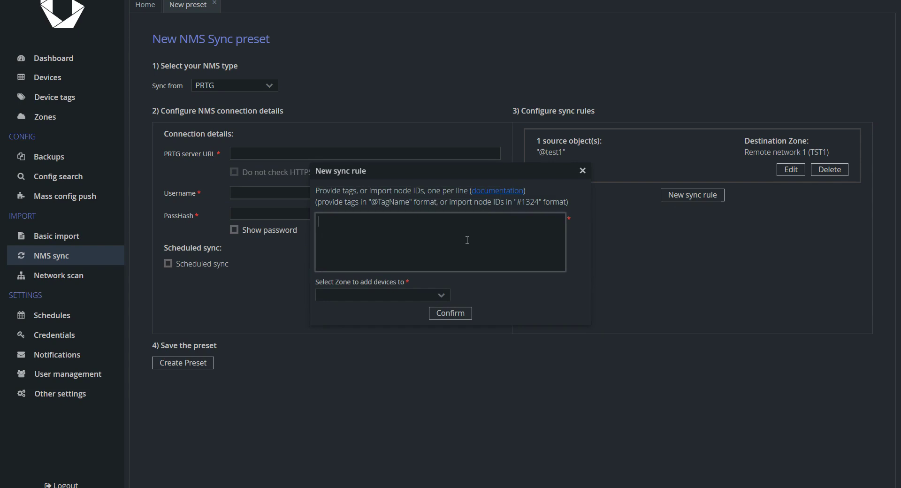
{"action": "type", "text": "#1234"}
{"action": "left_click", "coordinate": [441, 296]}
{"action": "left_click", "coordinate": [404, 336]}
{"action": "left_click", "coordinate": [458, 313]}
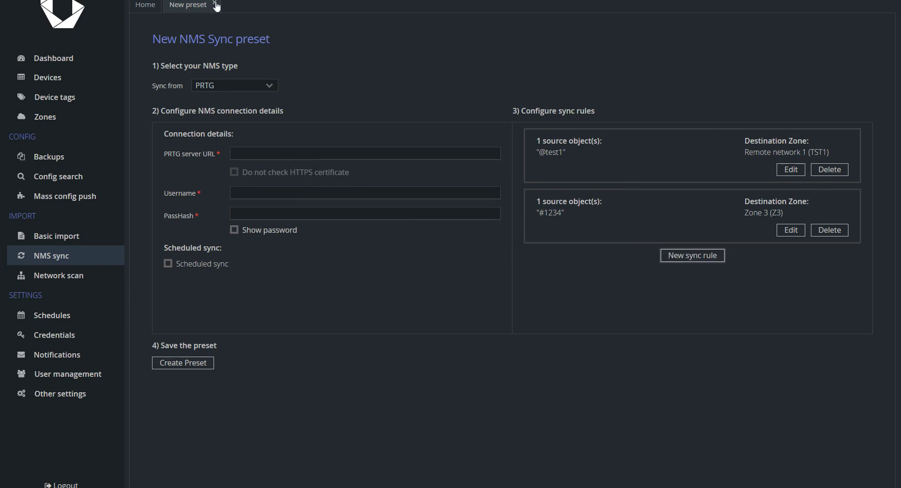
{"action": "left_click", "coordinate": [215, 4]}
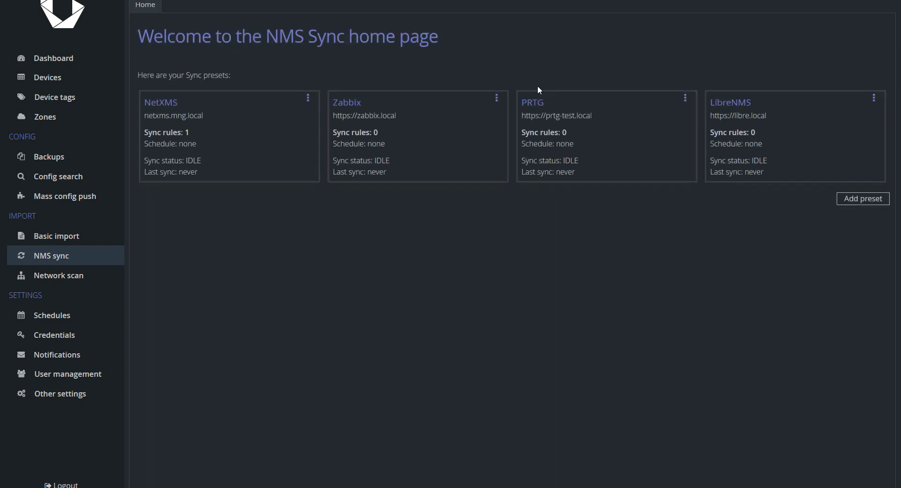
- Open the Test space push's advanced settings, keeping Learning as the prompt type
{"action": "left_click", "coordinate": [80, 199]}
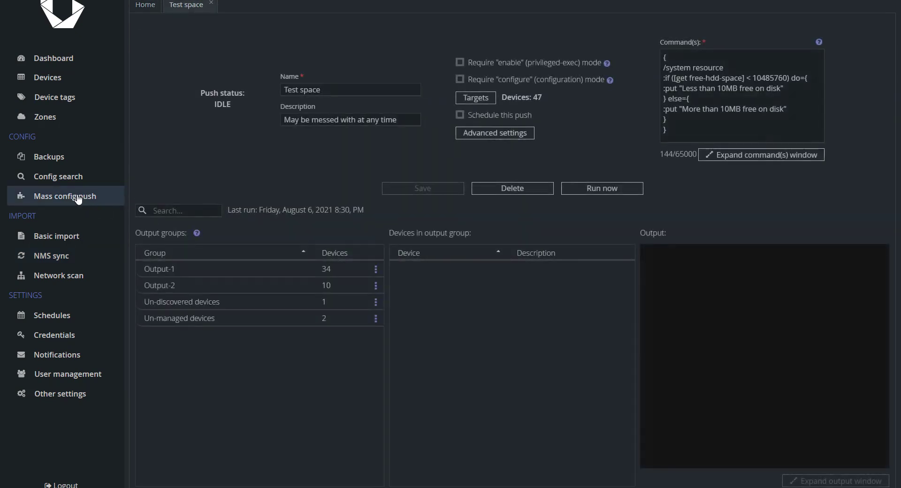
{"action": "left_click", "coordinate": [487, 136]}
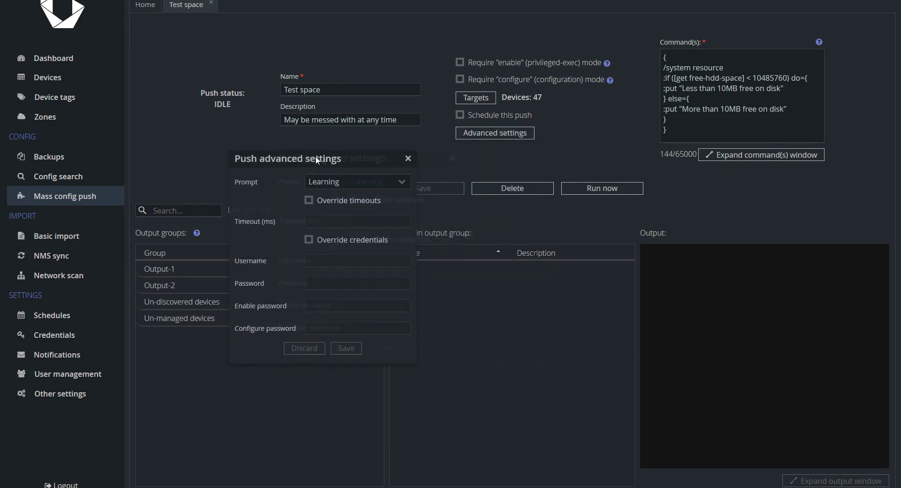
{"action": "left_click", "coordinate": [362, 173]}
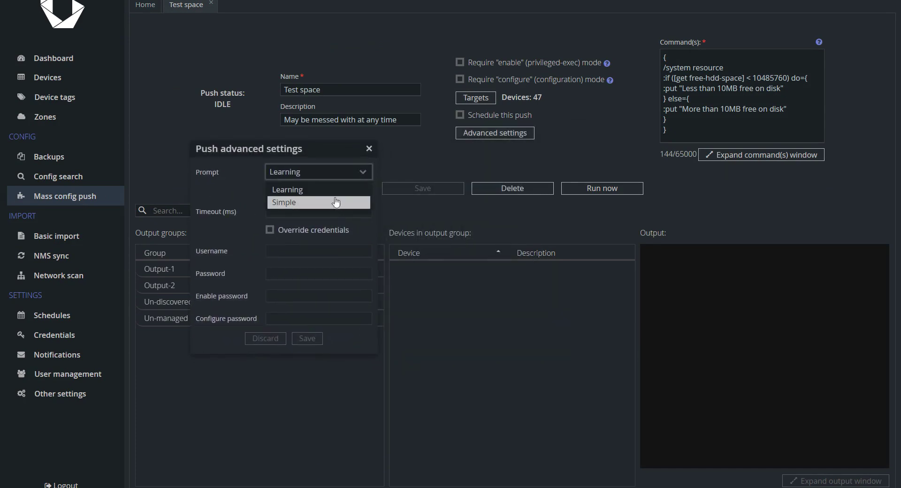
{"action": "left_click", "coordinate": [367, 180]}
- Override the push timeouts with a value of 30000 ms
{"action": "left_click", "coordinate": [318, 192]}
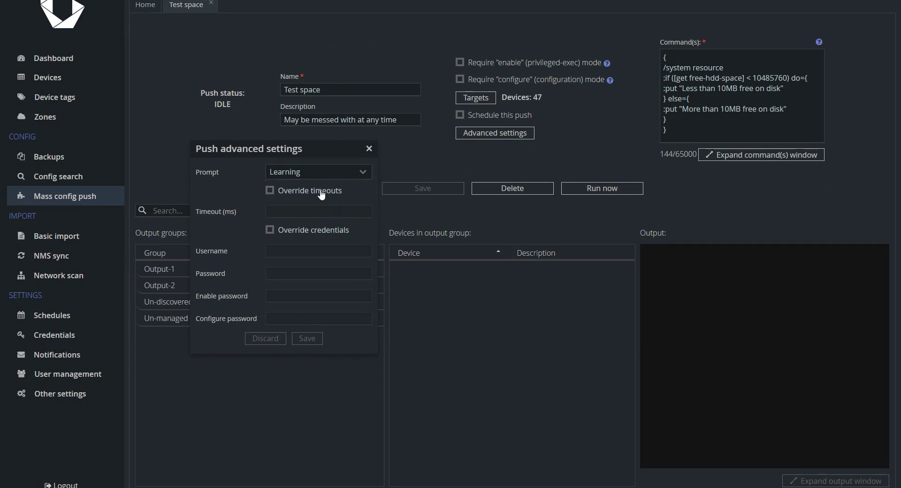
{"action": "left_click", "coordinate": [306, 216]}
{"action": "type", "text": "30000"}
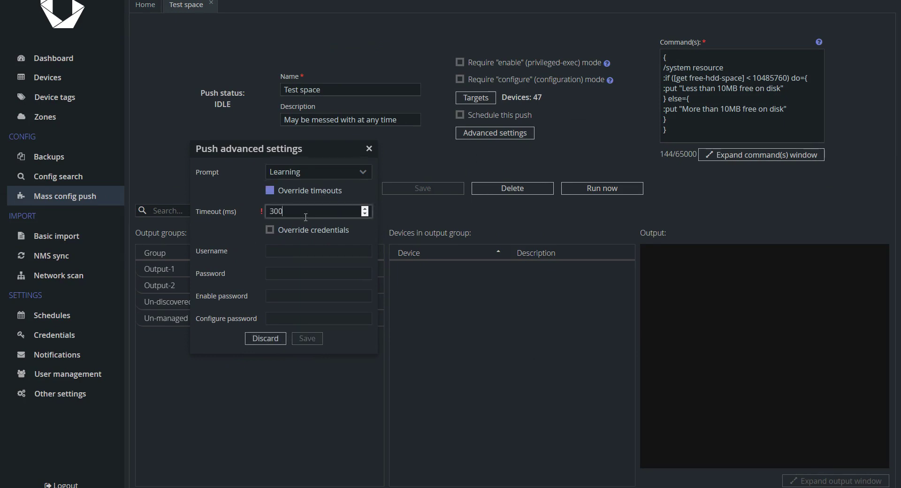
- Override credentials with a username and password, and save the advanced settings
{"action": "left_click", "coordinate": [306, 231]}
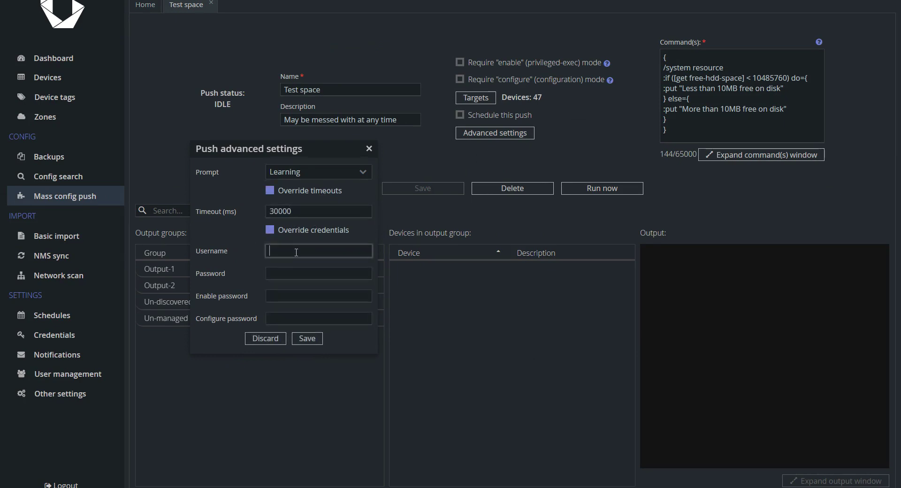
{"action": "left_click", "coordinate": [296, 251]}
{"action": "type", "text": "full_access"}
{"action": "key", "text": "Tab"}
{"action": "type", "text": "*******"}
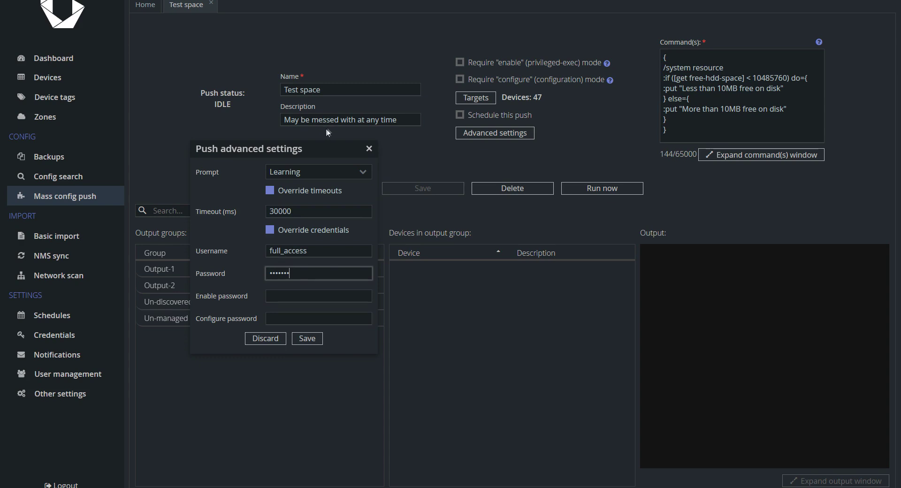
{"action": "left_click", "coordinate": [314, 339]}
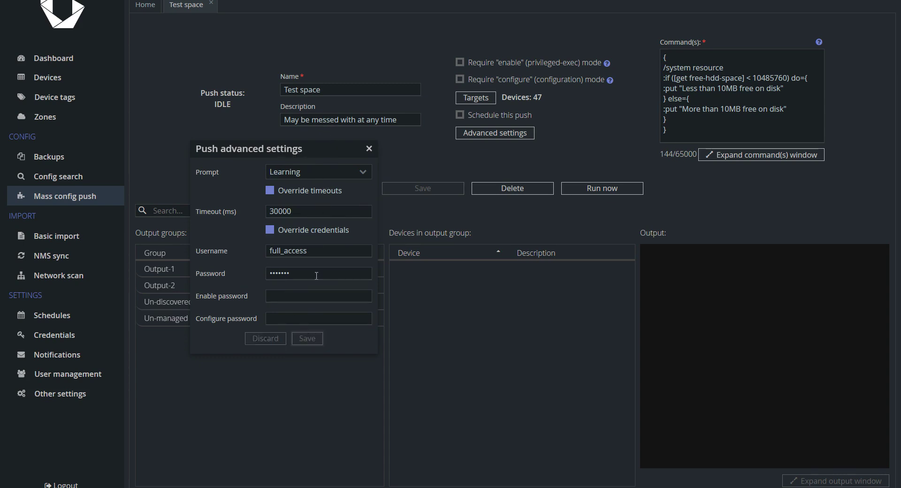
{"action": "left_click", "coordinate": [369, 148]}
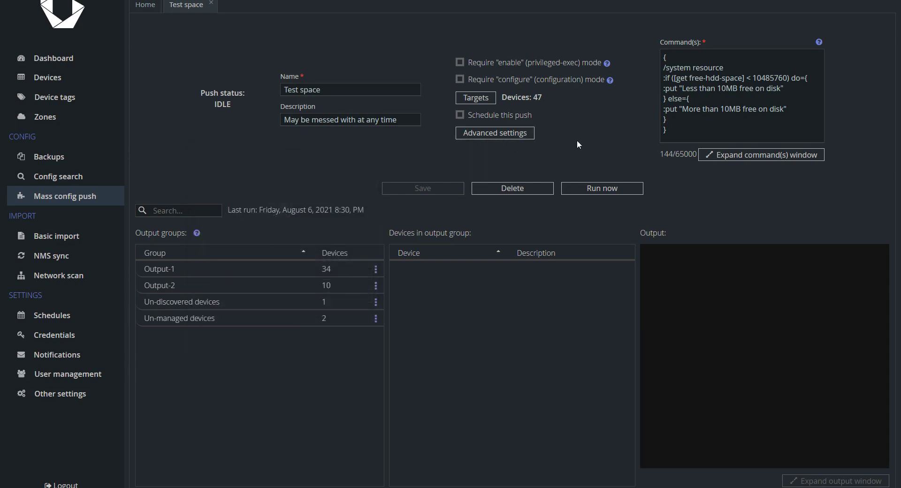
- Start a new zone on the Zones page using the NetXMS agent connection method
{"action": "left_click", "coordinate": [52, 118]}
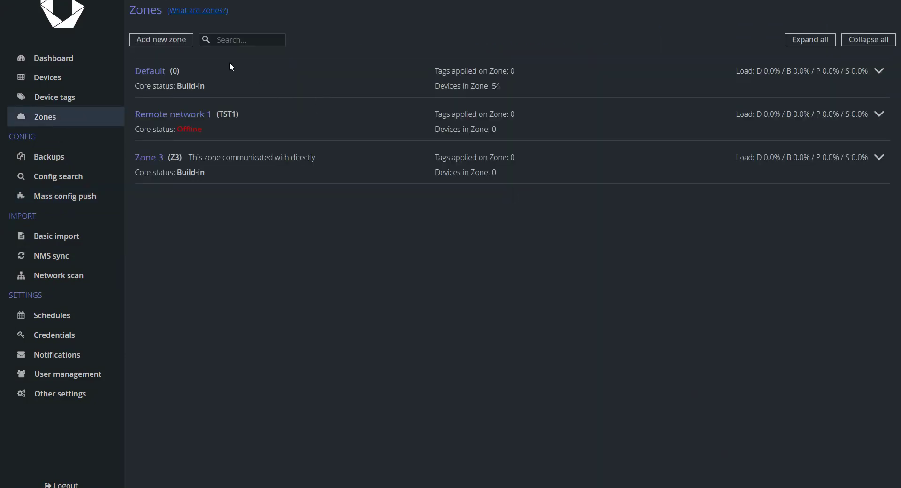
{"action": "left_click", "coordinate": [173, 44]}
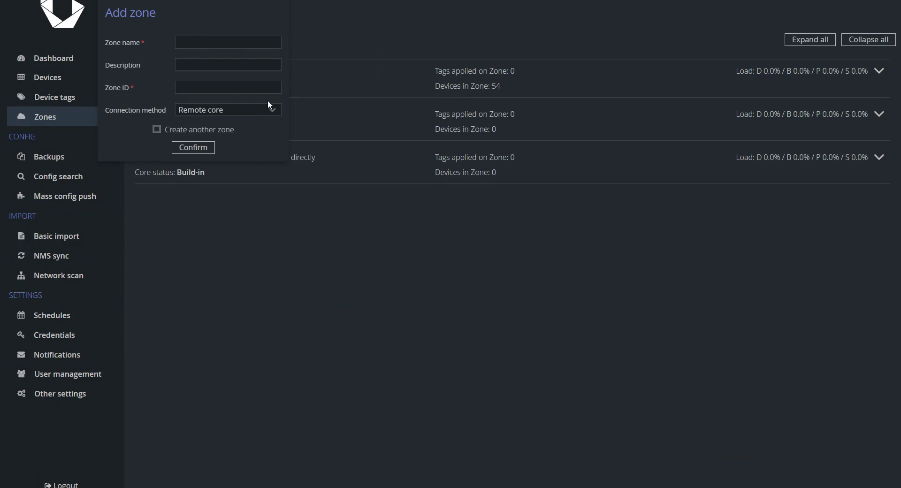
{"action": "left_click", "coordinate": [269, 104]}
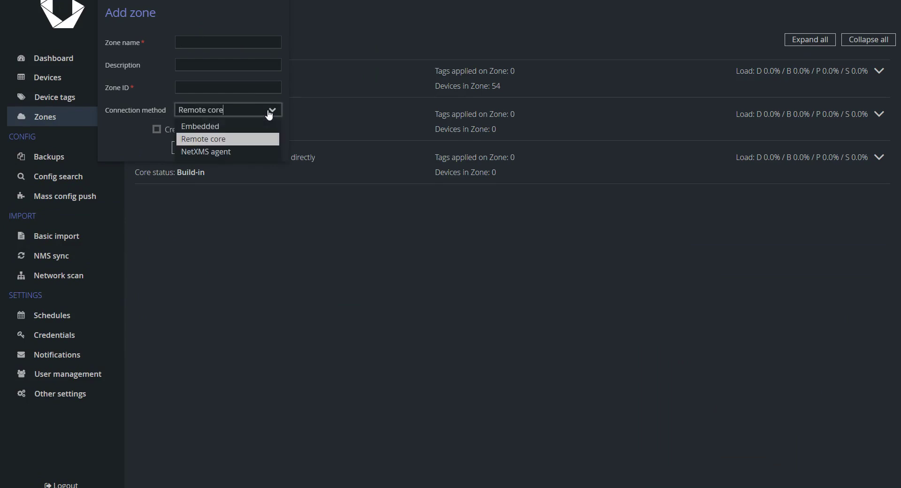
{"action": "left_click", "coordinate": [222, 153]}
- Name the zone Test 4 with ID 4, NetXMS address nxms.mng.local, port 4701
{"action": "left_click", "coordinate": [238, 43]}
{"action": "type", "text": "Test 4"}
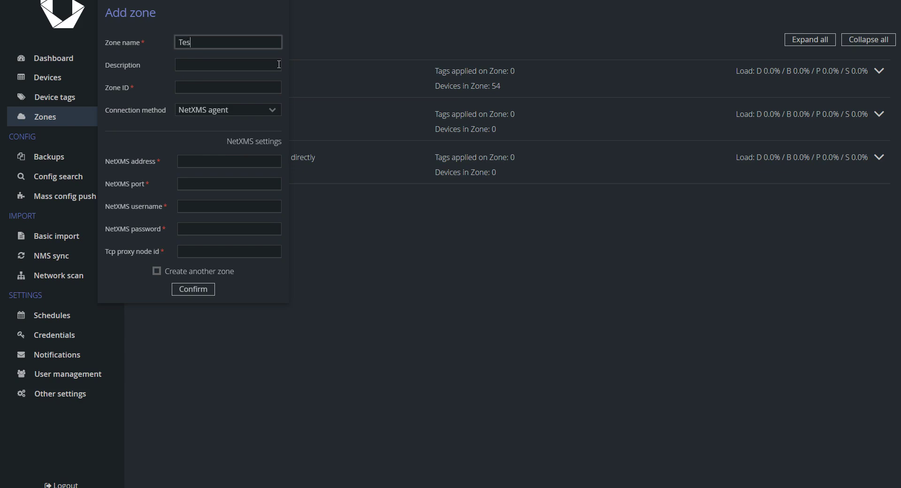
{"action": "key", "text": "Tab"}
{"action": "key", "text": "Tab"}
{"action": "type", "text": "4"}
{"action": "key", "text": "Tab"}
{"action": "key", "text": "Tab"}
{"action": "type", "text": "nxms.mng.local"}
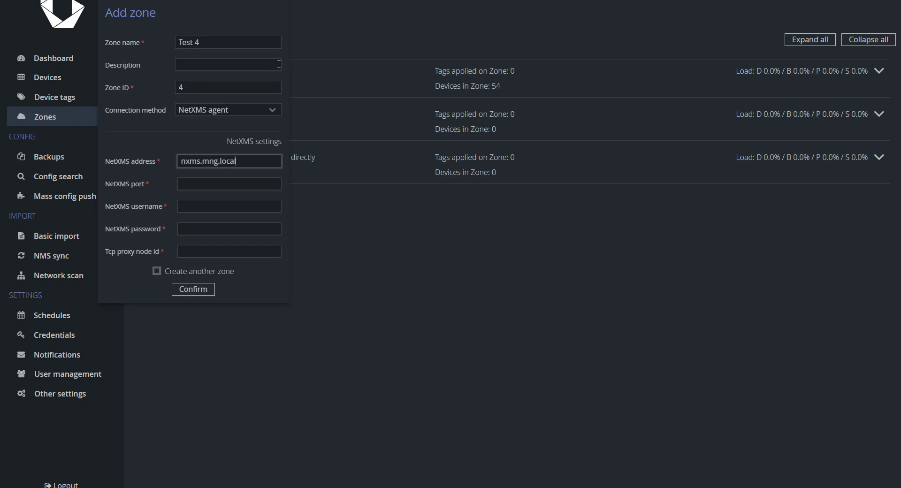
{"action": "key", "text": "Tab"}
{"action": "type", "text": "4701"}
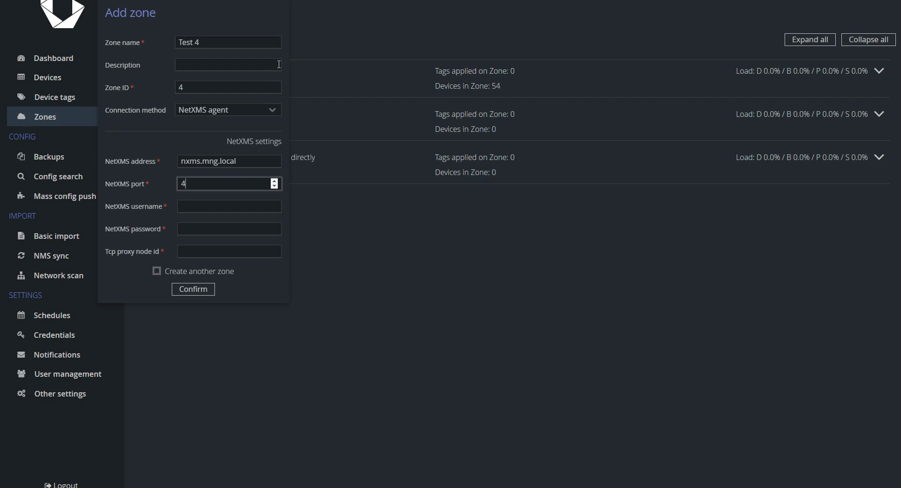
- Enter the NetXMS username and password, Tcp proxy node id 1234, and create the zone
{"action": "key", "text": "Tab"}
{"action": "type", "text": "test"}
{"action": "key", "text": "Tab"}
{"action": "type", "text": "test"}
{"action": "key", "text": "Tab"}
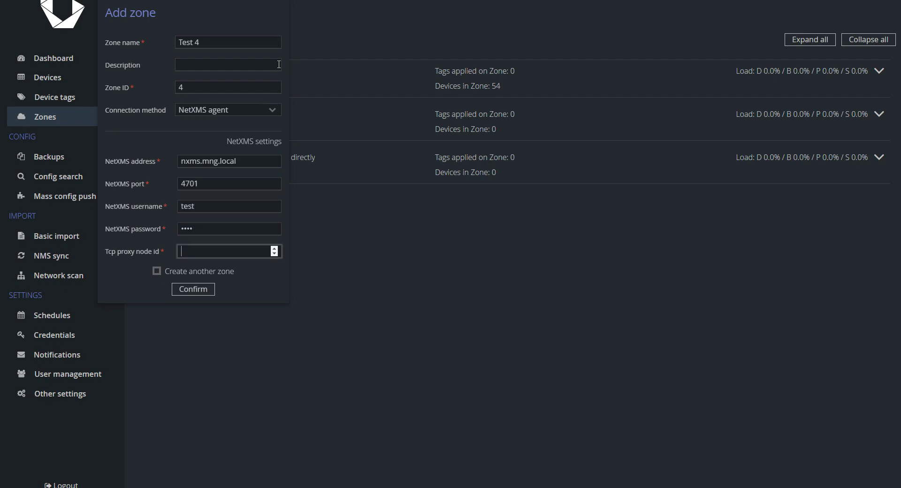
{"action": "type", "text": "1234"}
{"action": "left_click", "coordinate": [192, 291]}
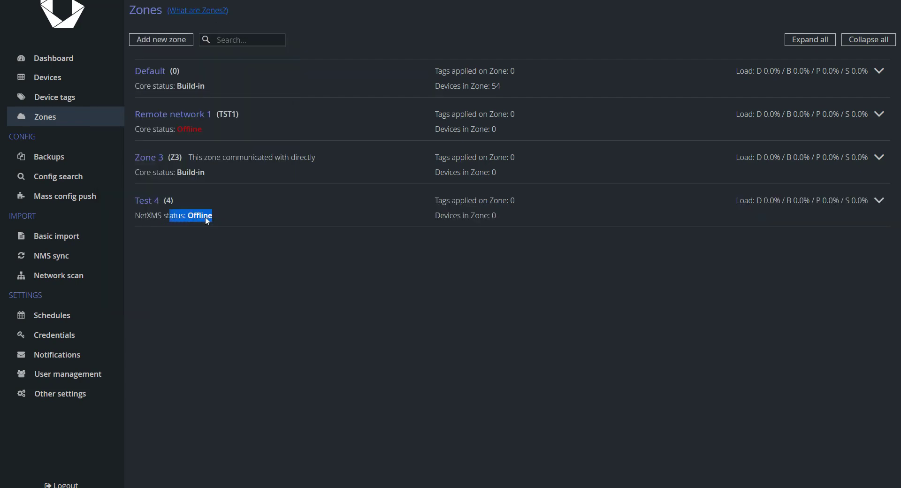
- Correct Test 4's NetXMS address to netxms.mng.local and save the zone
{"action": "left_click", "coordinate": [204, 216]}
{"action": "left_click", "coordinate": [879, 201]}
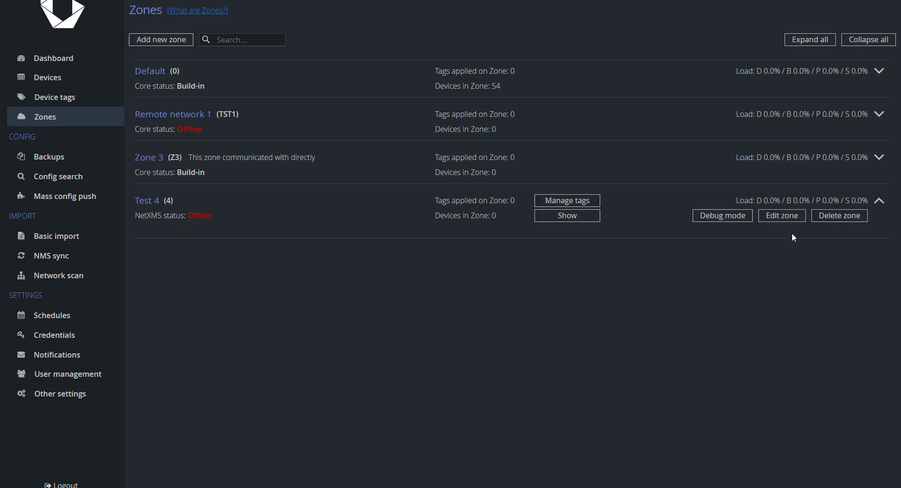
{"action": "left_click", "coordinate": [783, 216]}
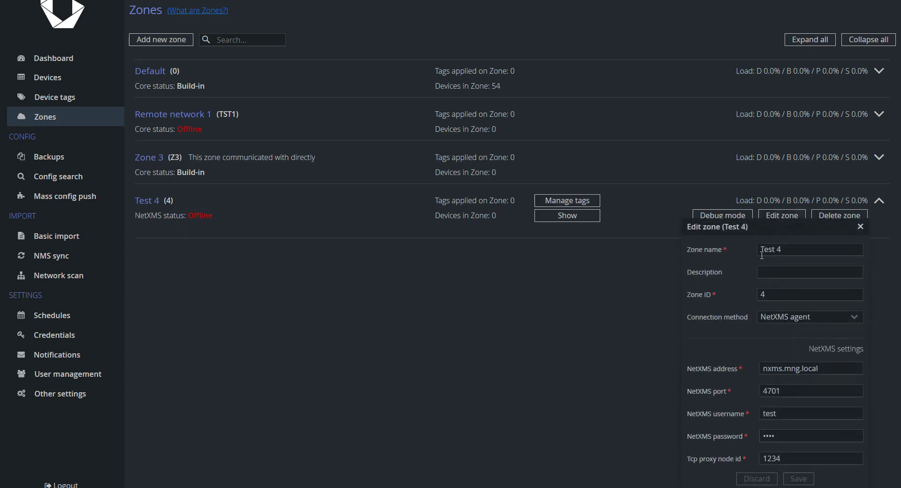
{"action": "left_click", "coordinate": [768, 368]}
{"action": "type", "text": "et"}
{"action": "left_click", "coordinate": [799, 479]}
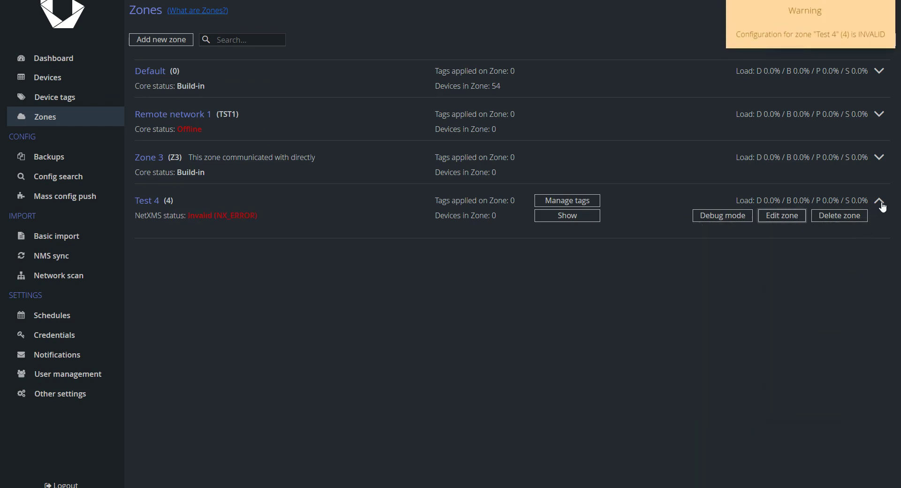
- Dismiss the invalid-configuration warning and collapse the Test 4 zone row
{"action": "left_click", "coordinate": [842, 28]}
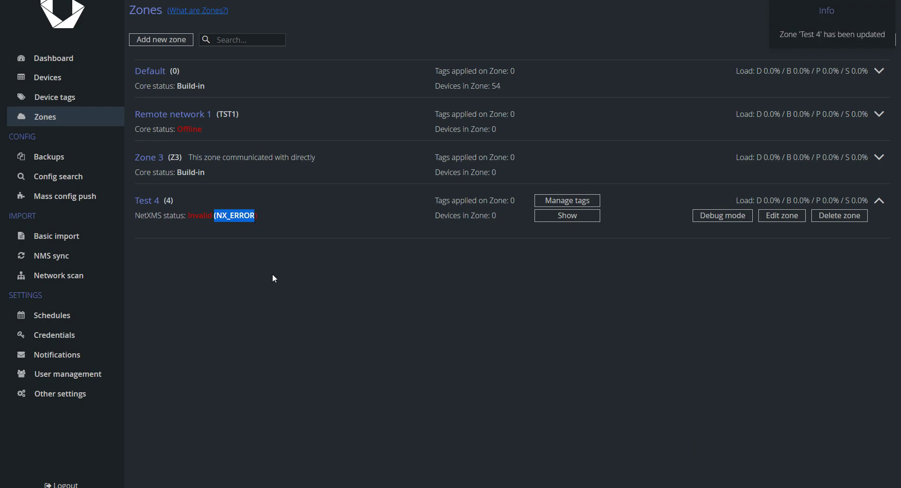
{"action": "left_click", "coordinate": [246, 217]}
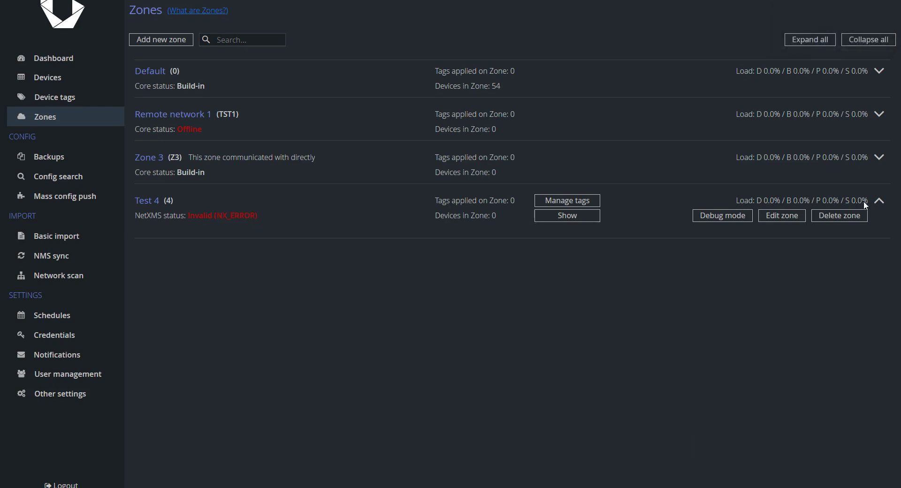
{"action": "left_click", "coordinate": [880, 200]}
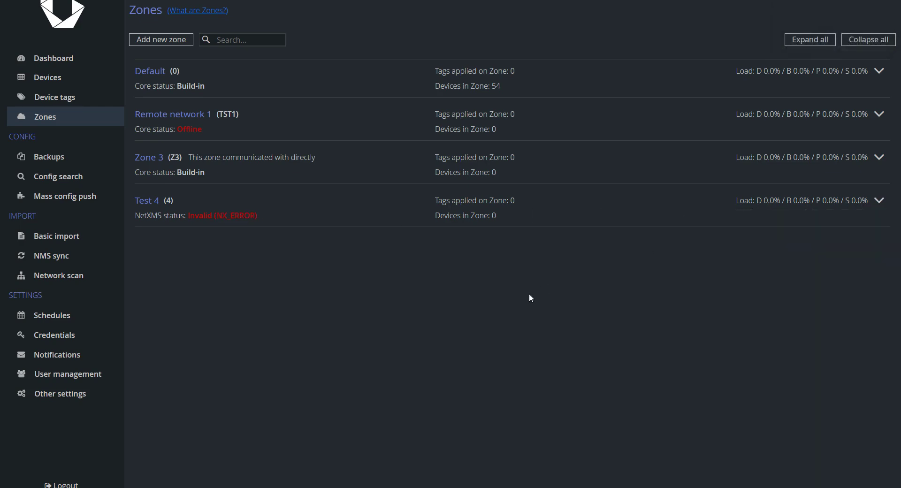